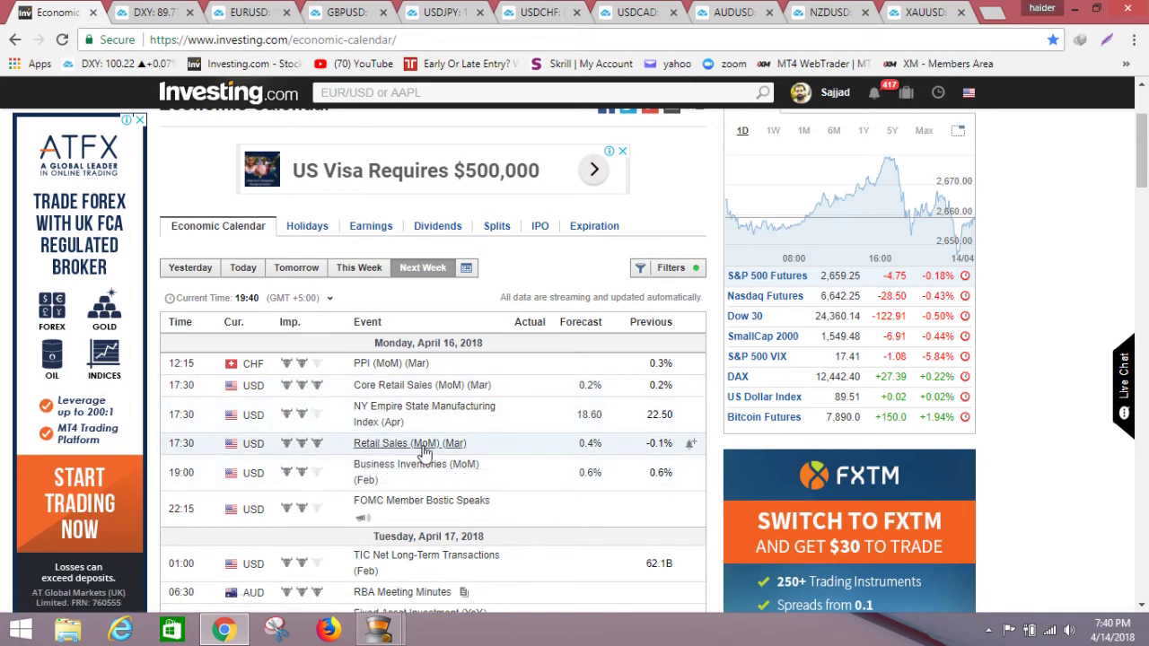
Examine next week's economic calendar events from Monday, April 16 through Friday, April 20, 2018, including their forecasts and previous values
scroll(438, 457, down, 4)
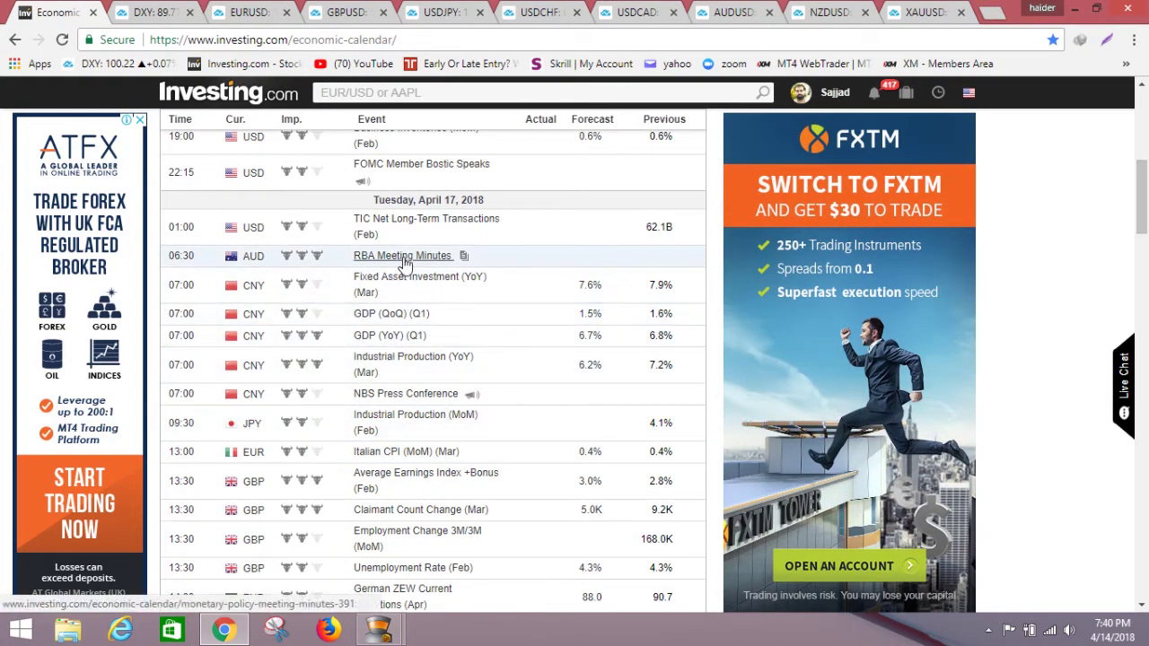
scroll(470, 346, down, 1)
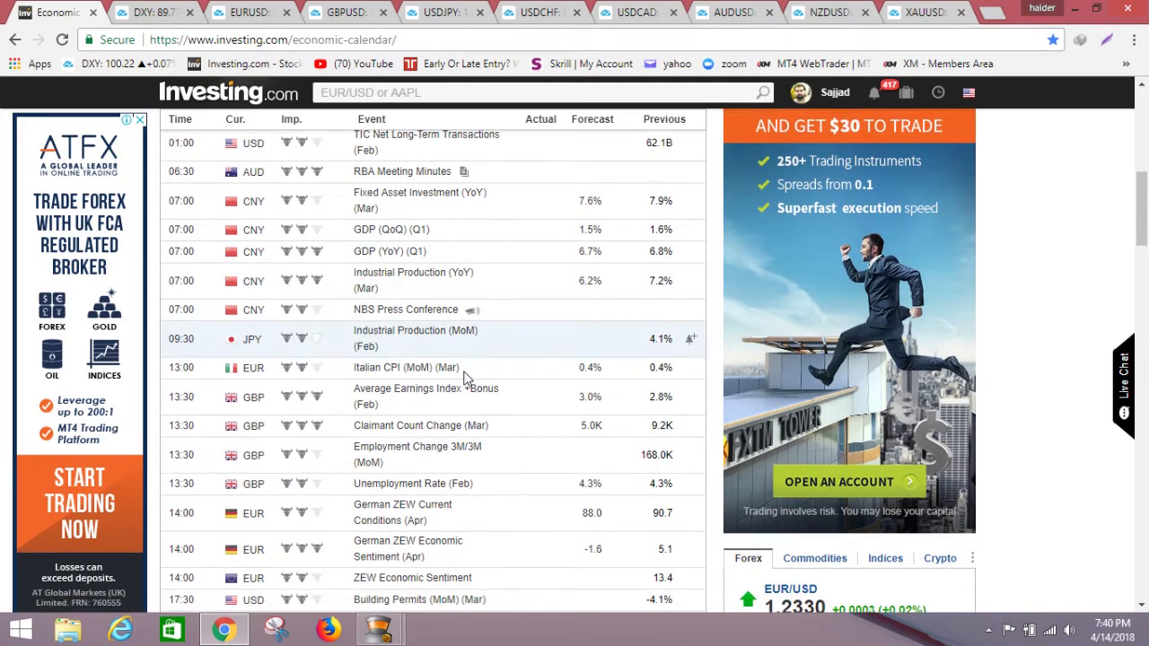
scroll(386, 442, down, 3)
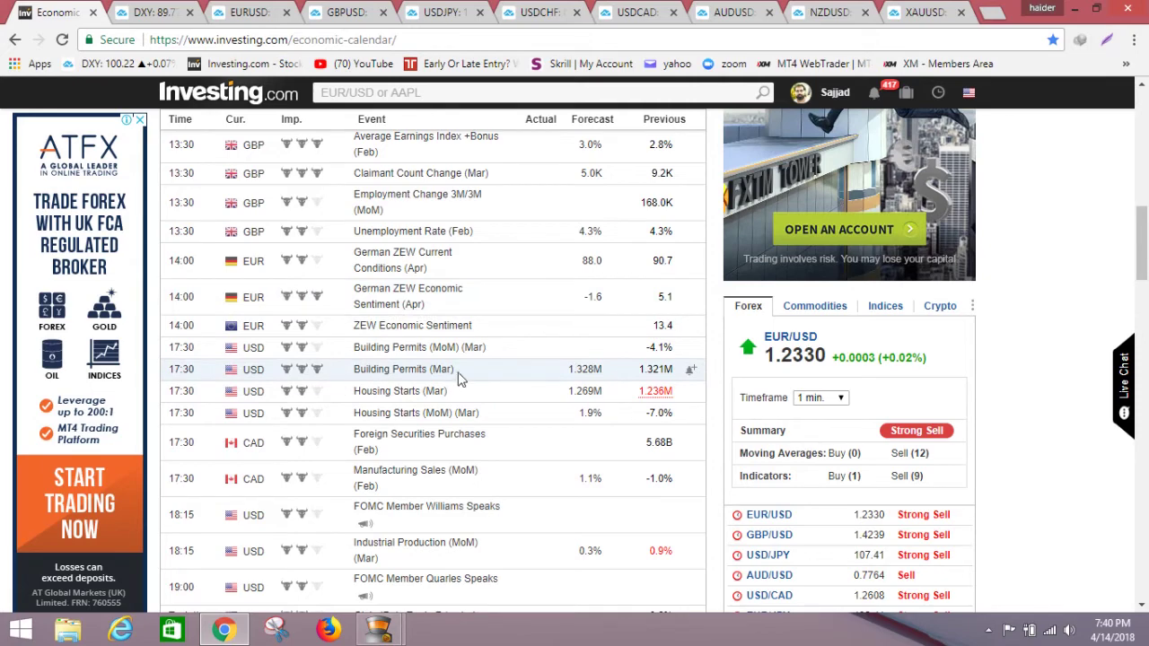
scroll(472, 382, down, 2)
scroll(532, 365, down, 3)
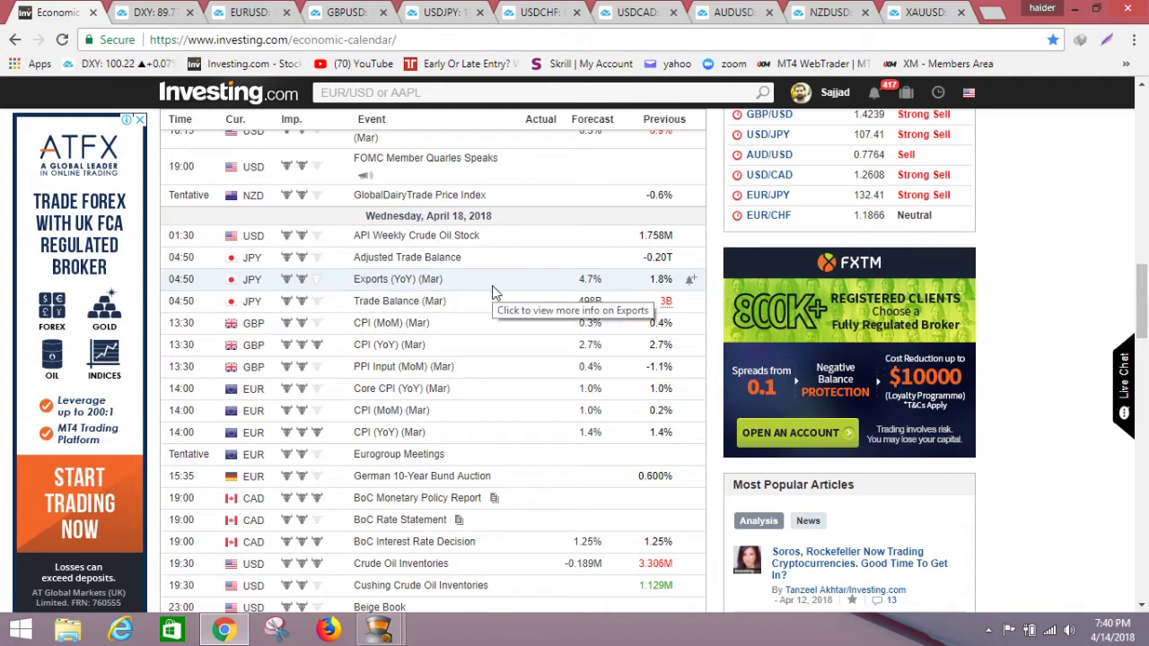
scroll(485, 314, down, 1)
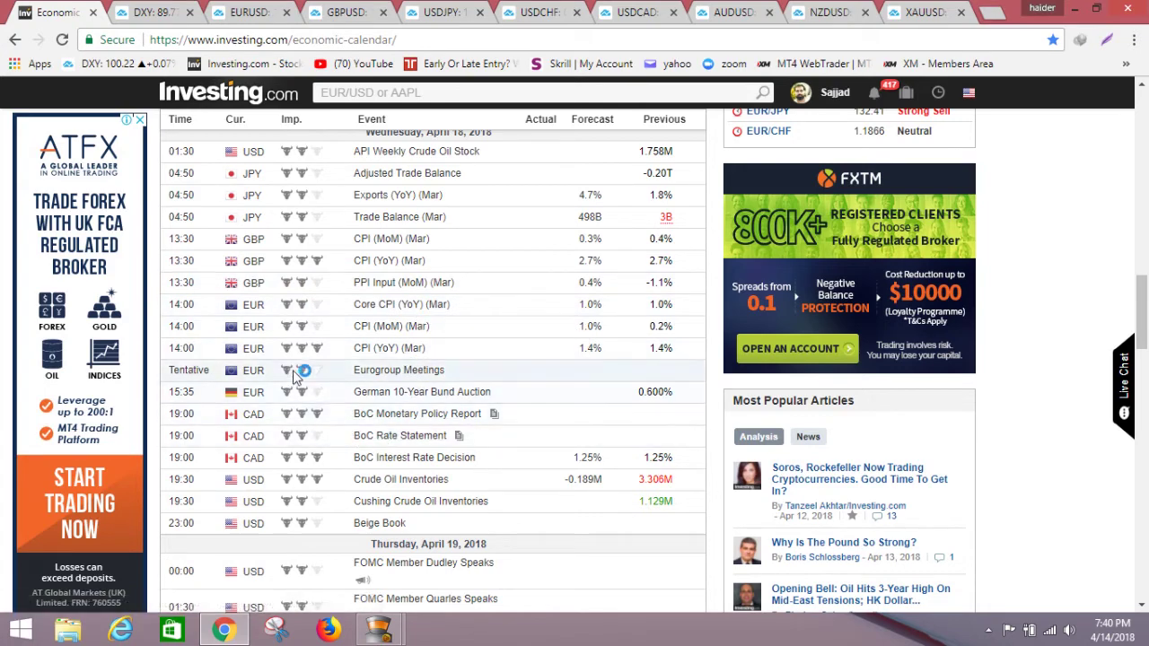
scroll(438, 406, down, 3)
scroll(440, 402, down, 2)
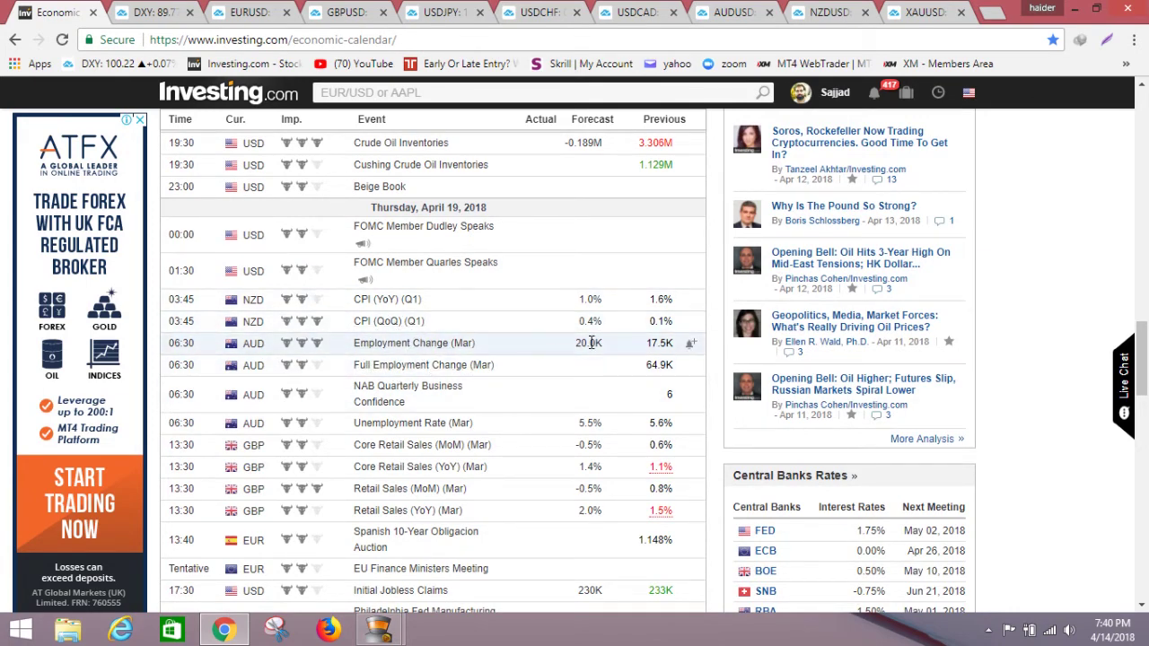
scroll(413, 341, down, 2)
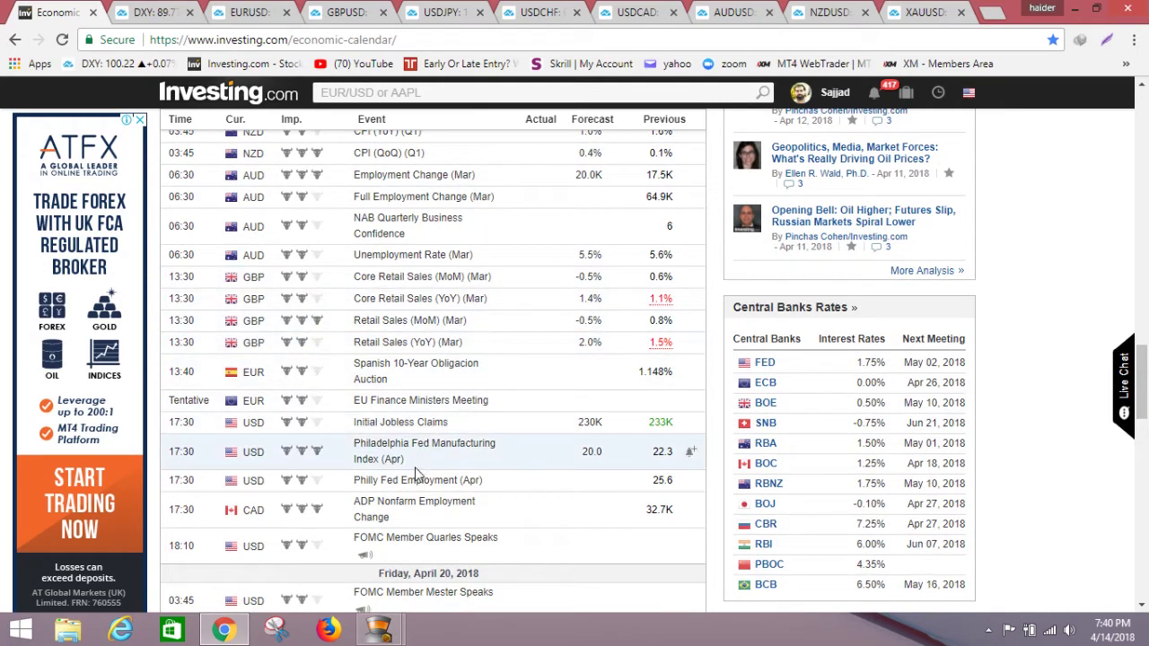
scroll(501, 418, down, 3)
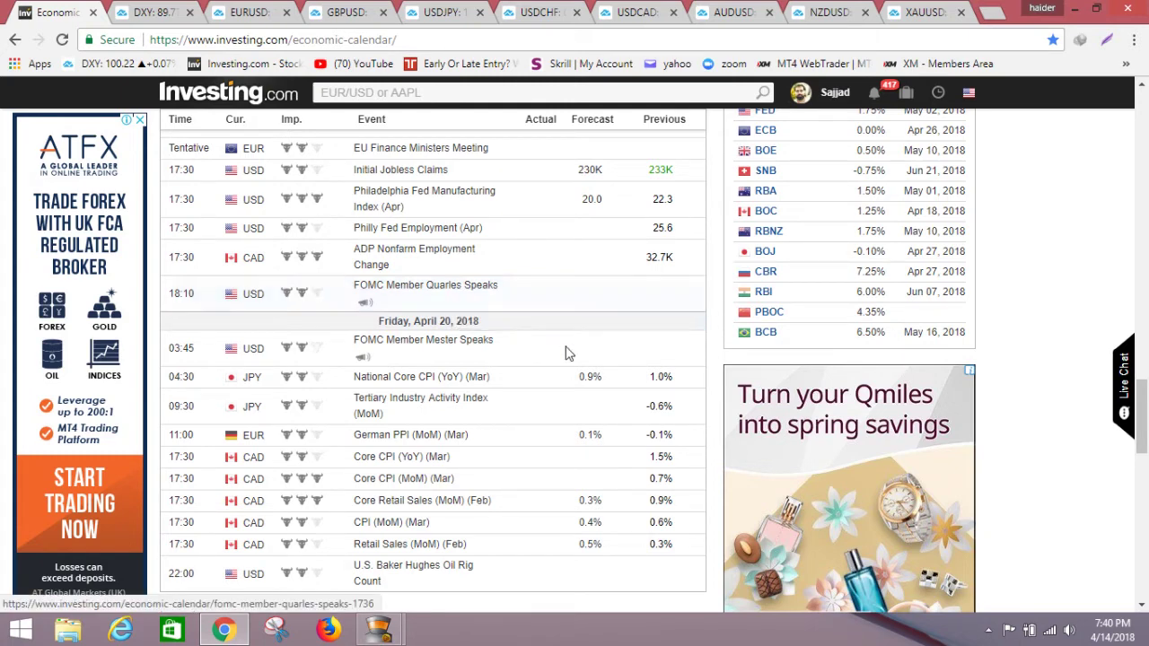
scroll(575, 353, down, 1)
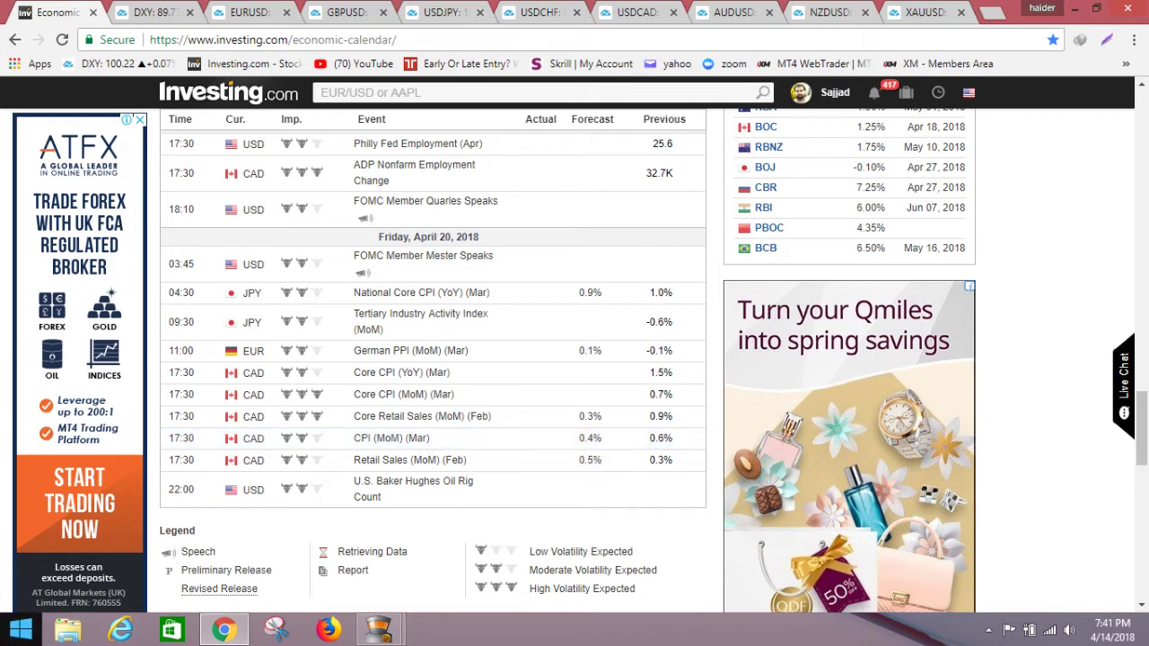
Review the daily DXY and EURUSD charts, and view EURUSD on the 4-hour timeframe
click(136, 11)
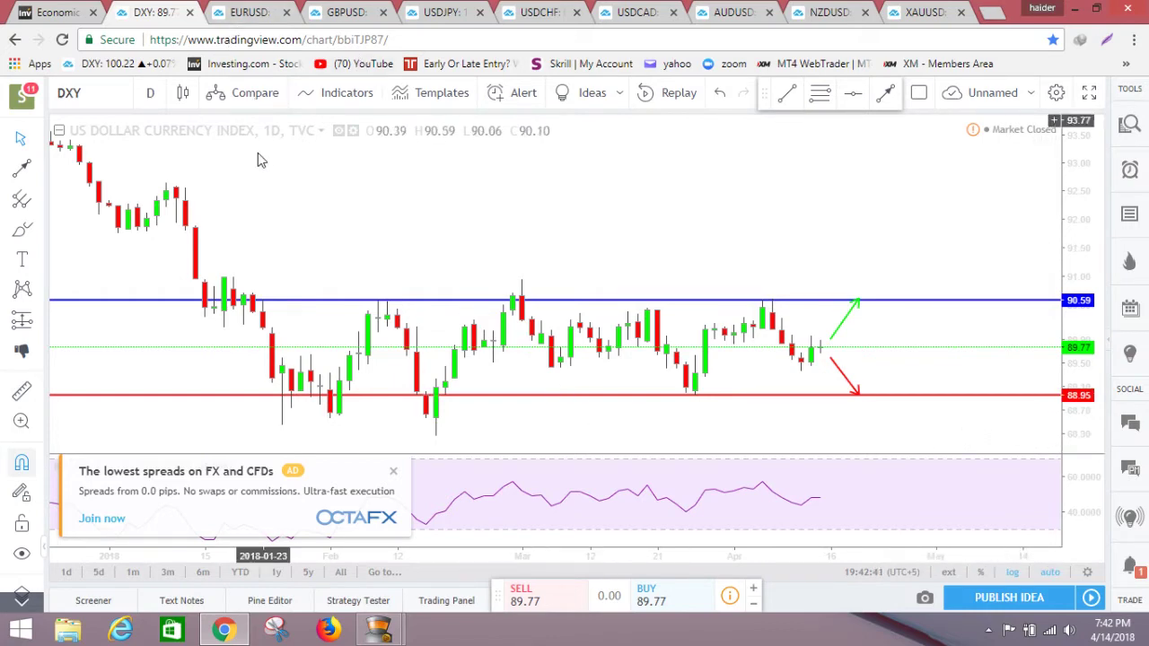
click(242, 15)
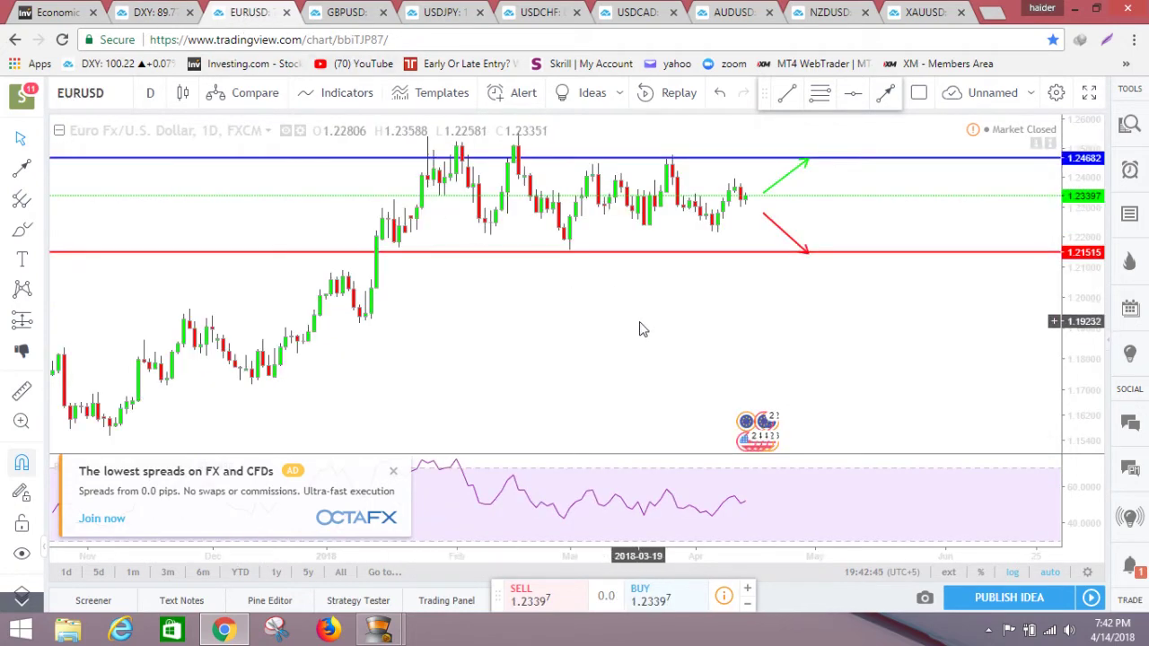
scroll(652, 323, up, 1)
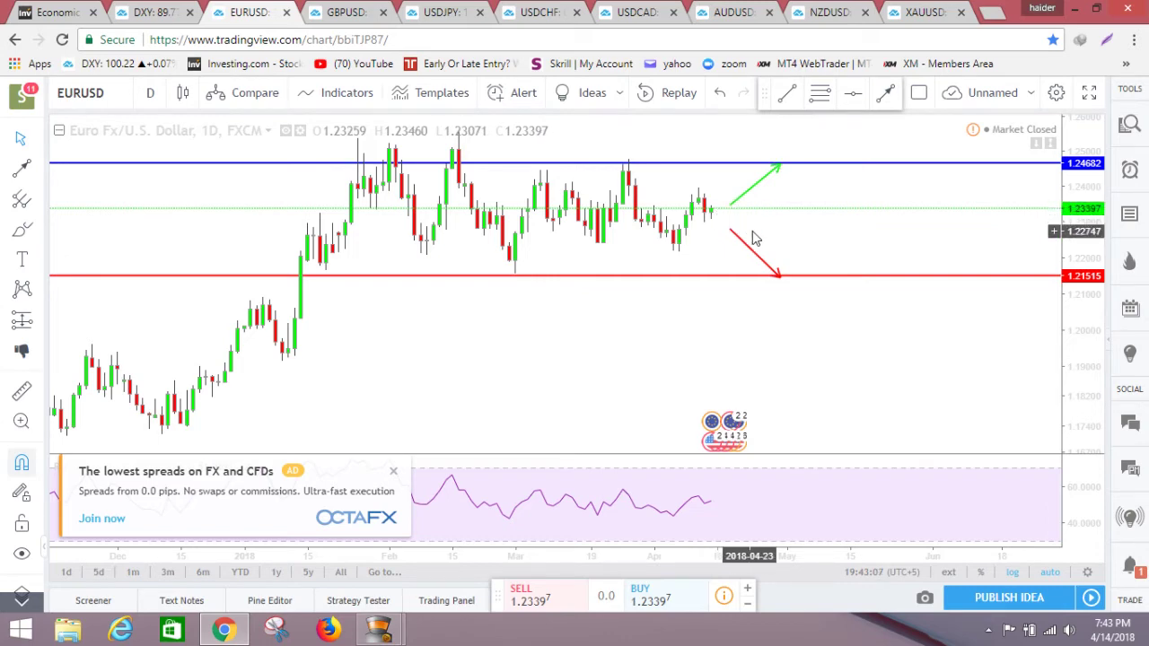
scroll(810, 297, up, 1)
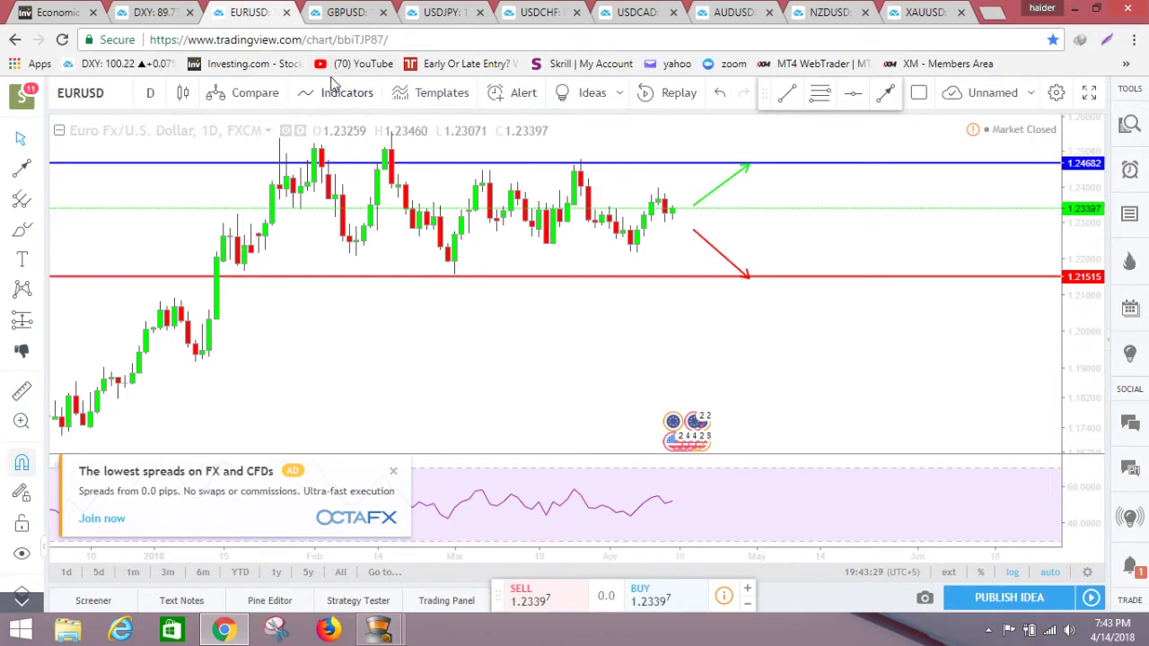
click(153, 93)
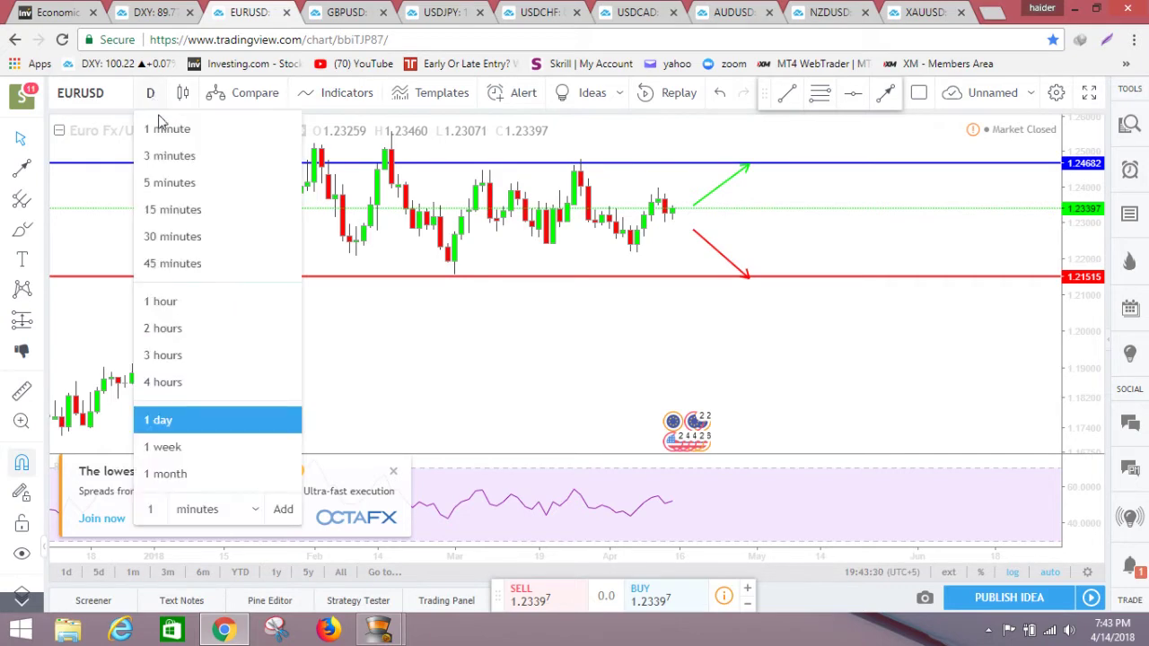
click(199, 380)
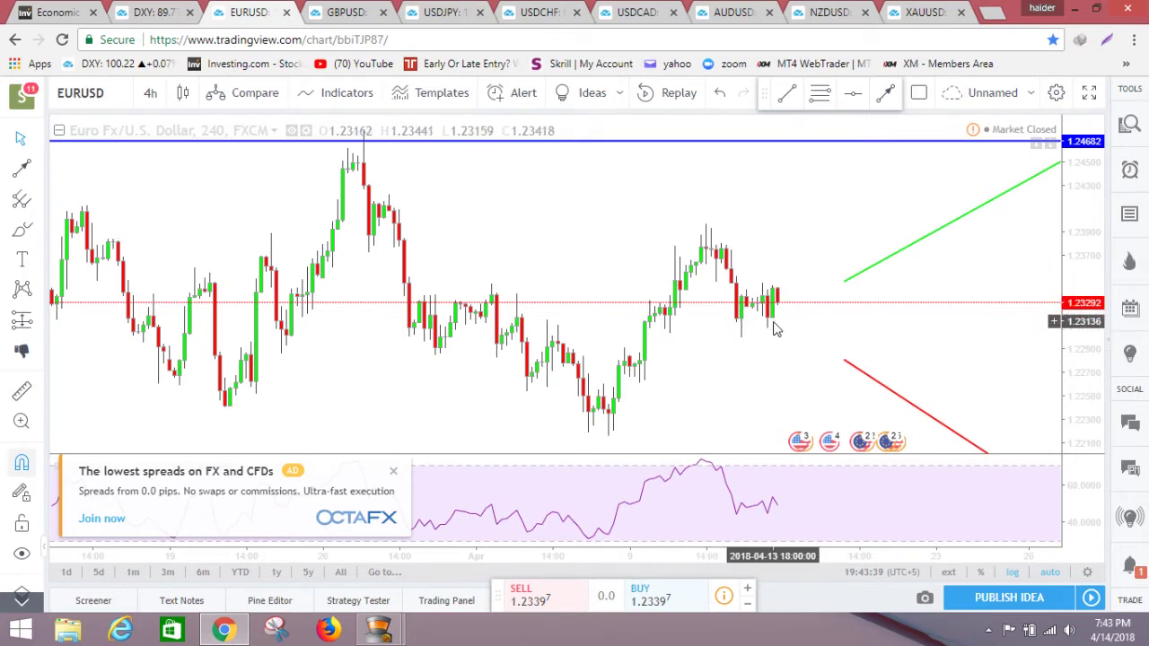
Examine the GBPUSD daily chart over a longer history, including the whole rising channel
click(339, 17)
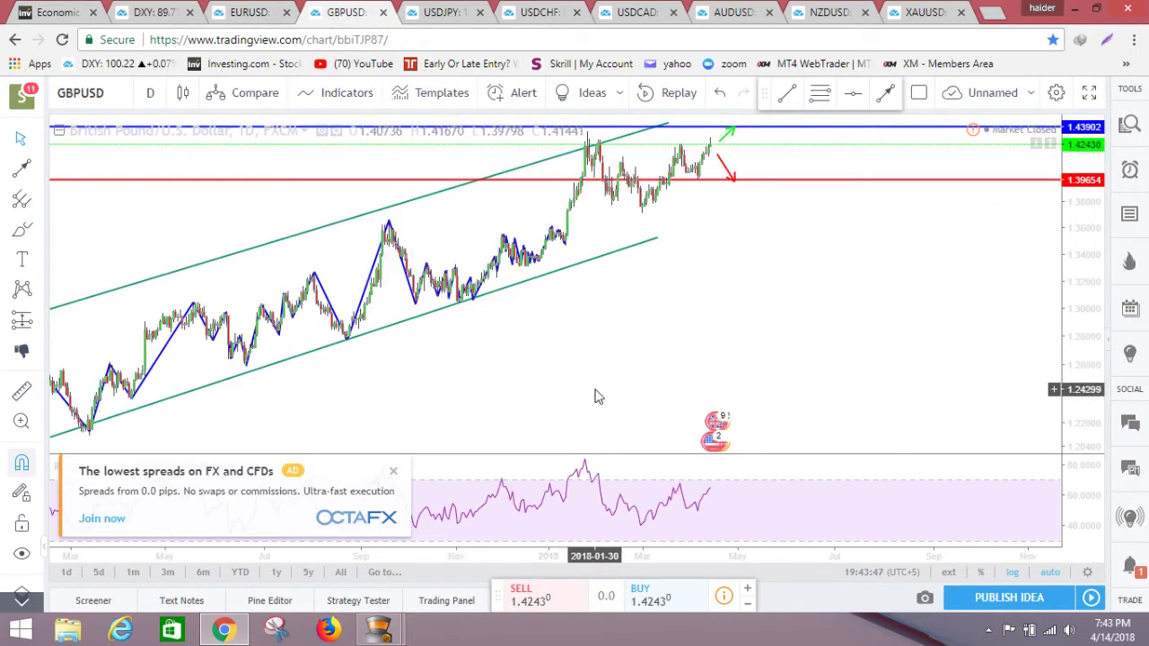
scroll(603, 368, down, 1)
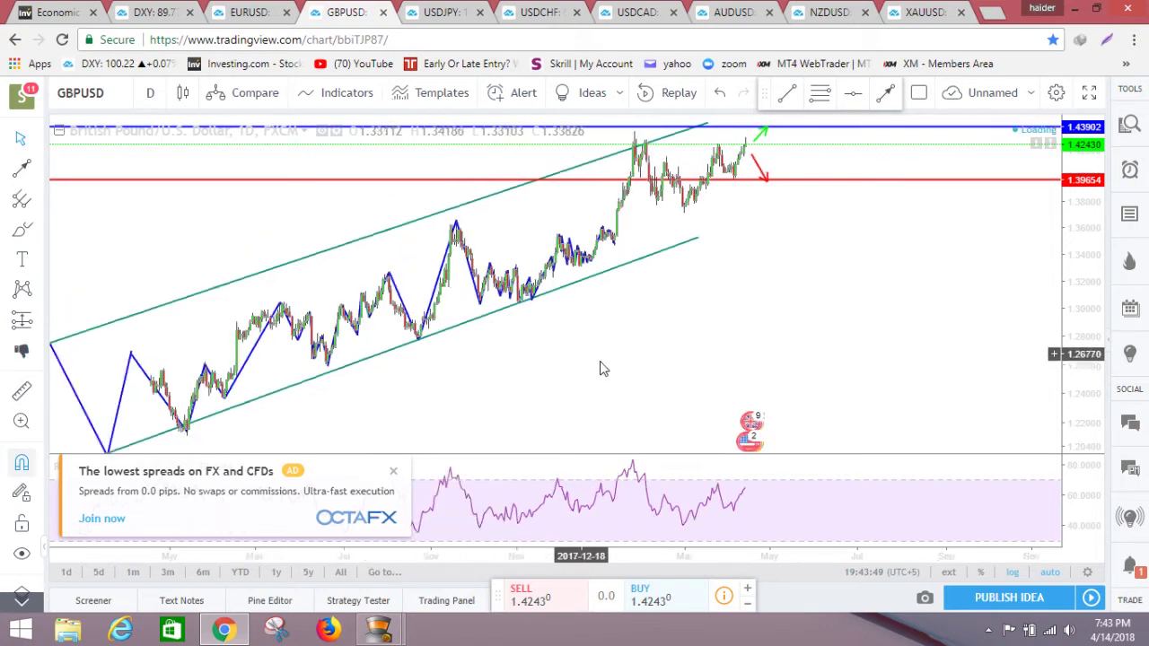
scroll(603, 368, down, 3)
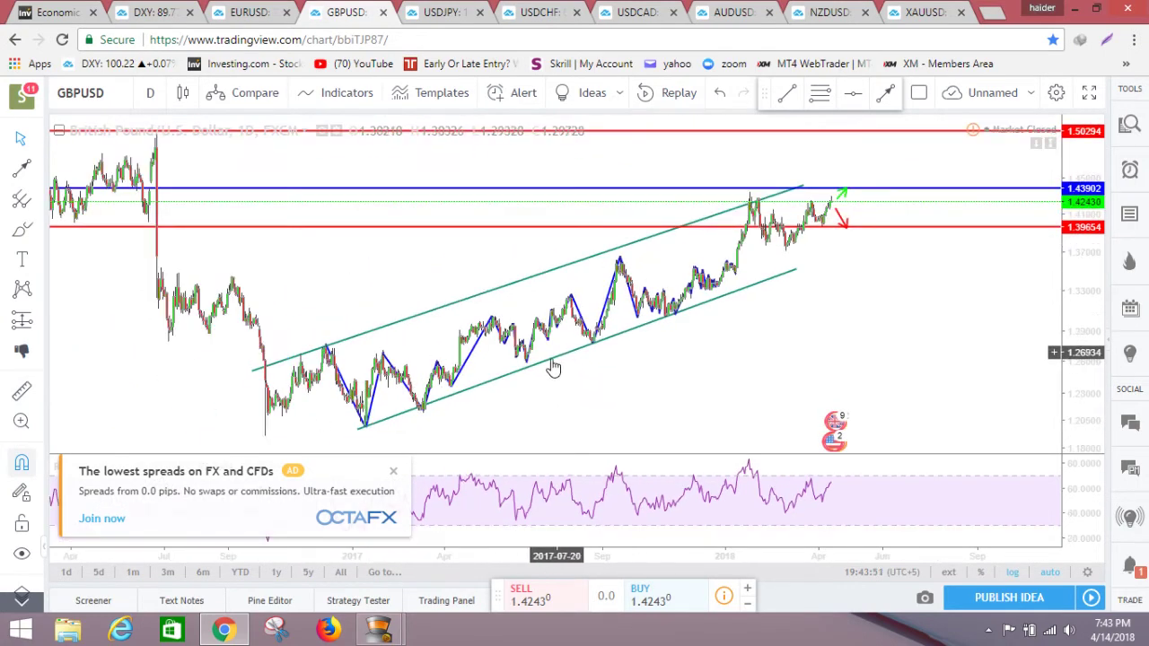
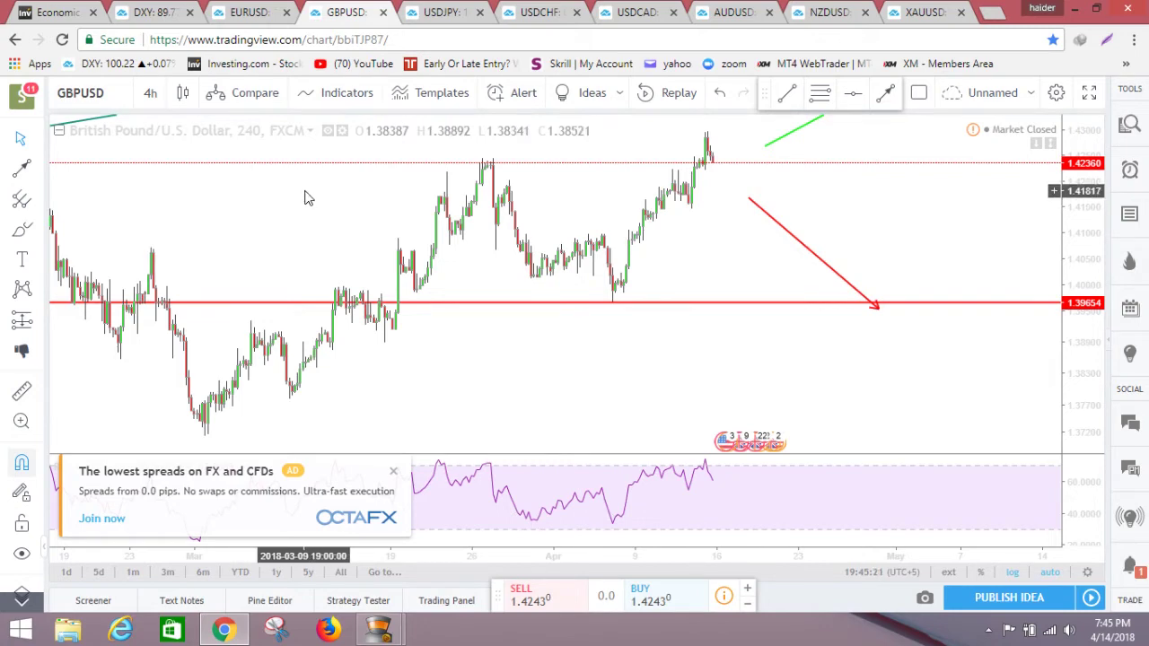
Inspect the USDJPY chart on the 1-week timeframe and return it to the 1-day timeframe
click(443, 11)
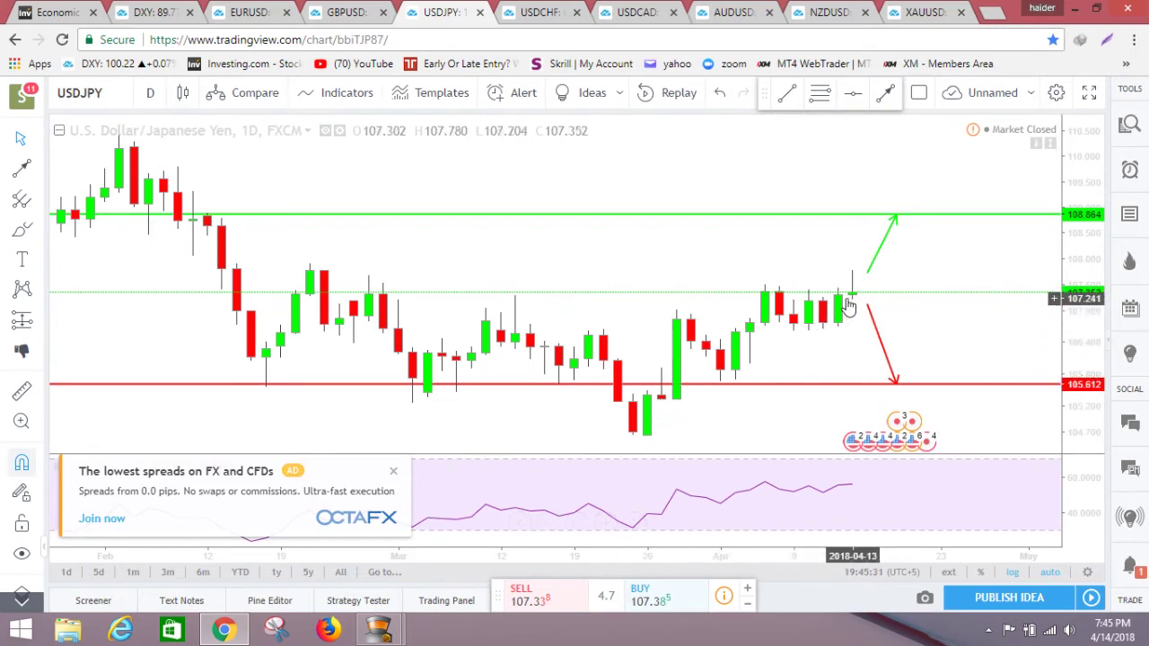
click(153, 97)
click(184, 446)
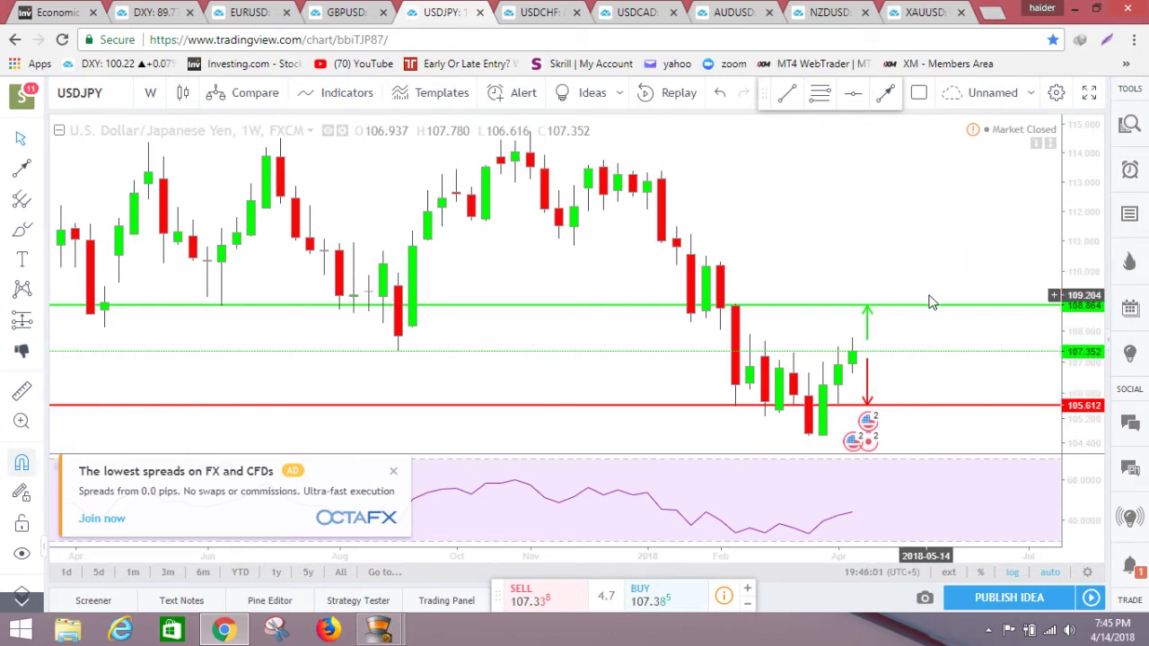
click(151, 93)
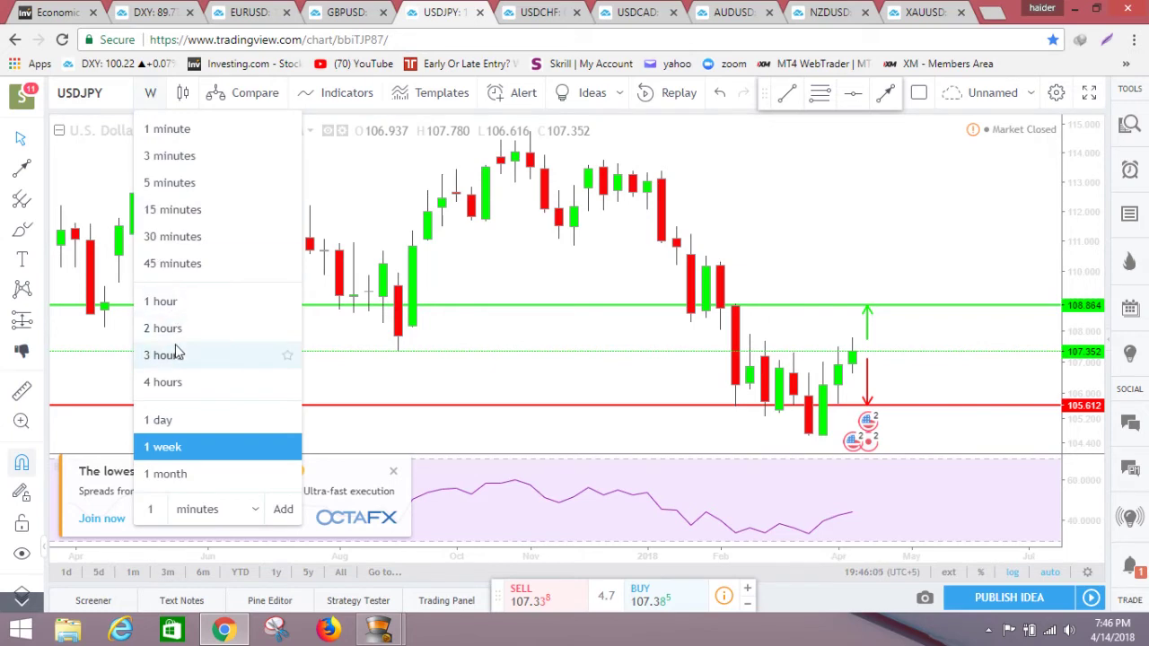
click(162, 419)
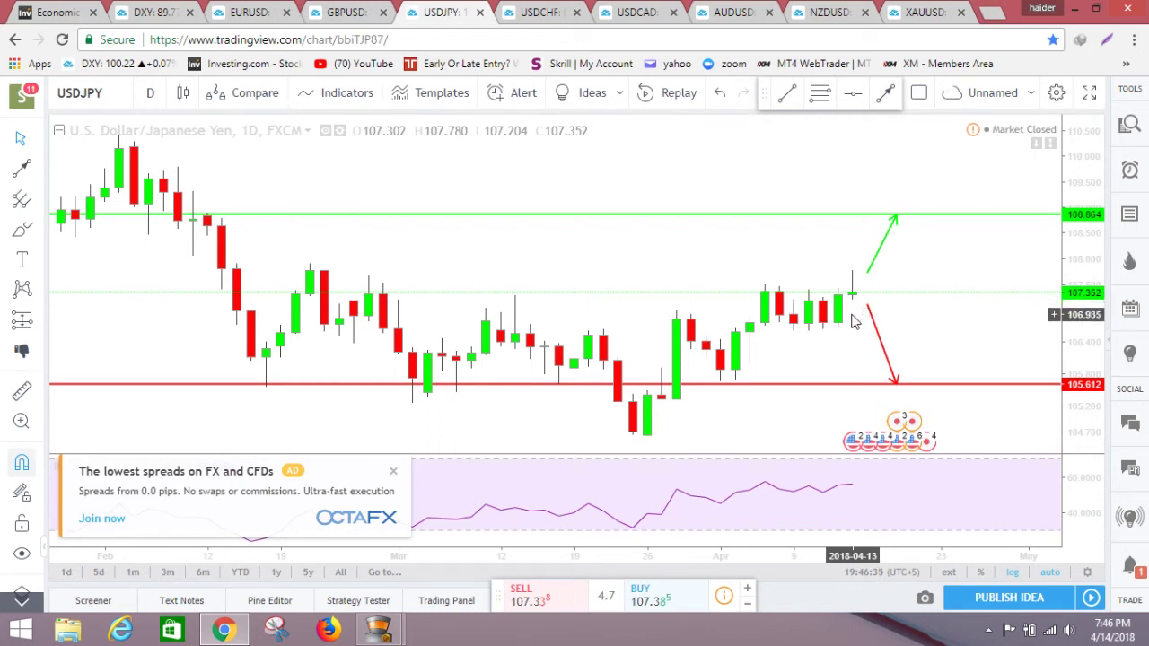
On the USDCHF daily chart, move the green horizontal line up to 0.98300 and back down to 0.97266 at the green arrow's tip
click(543, 12)
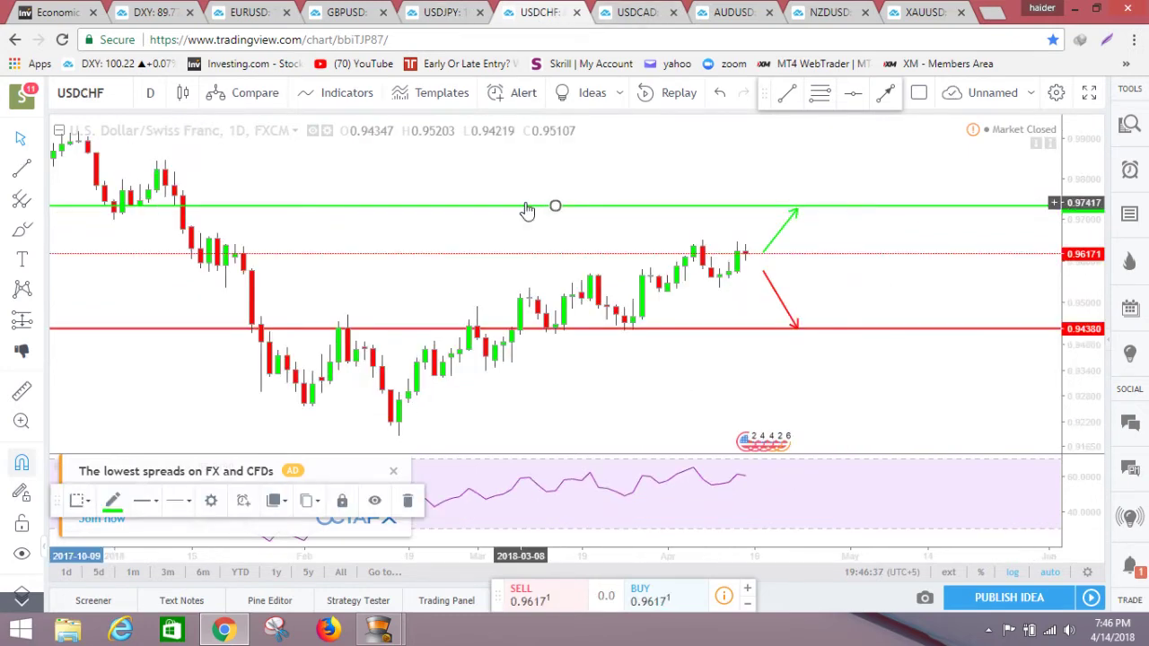
scroll(693, 350, down, 2)
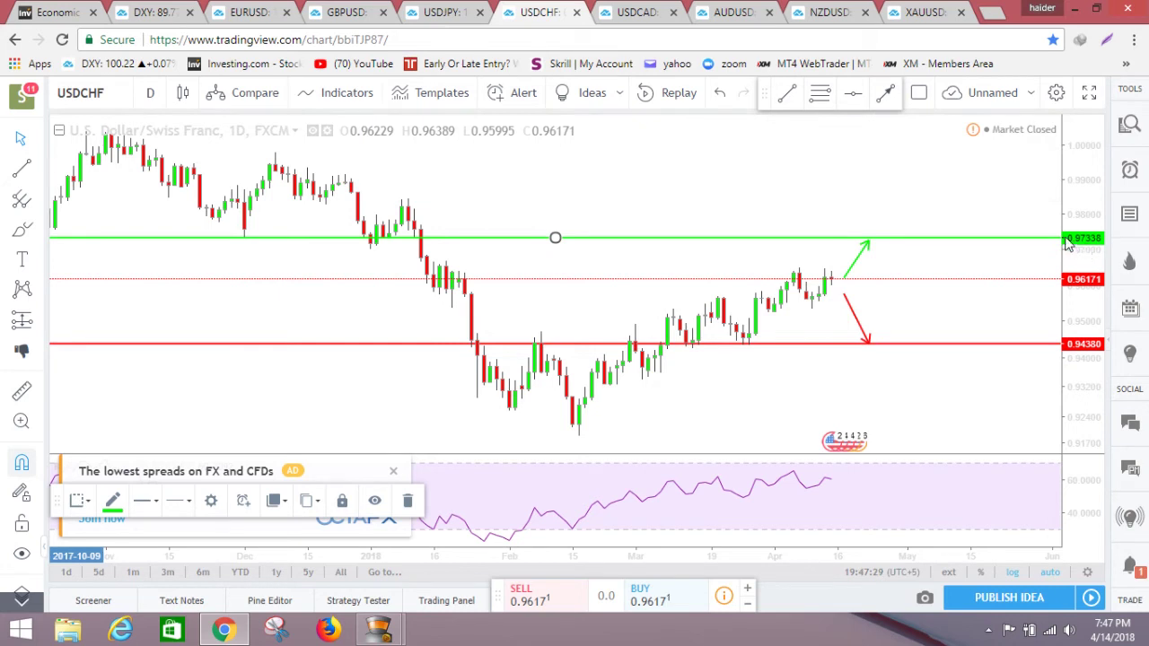
drag(837, 237, 850, 204)
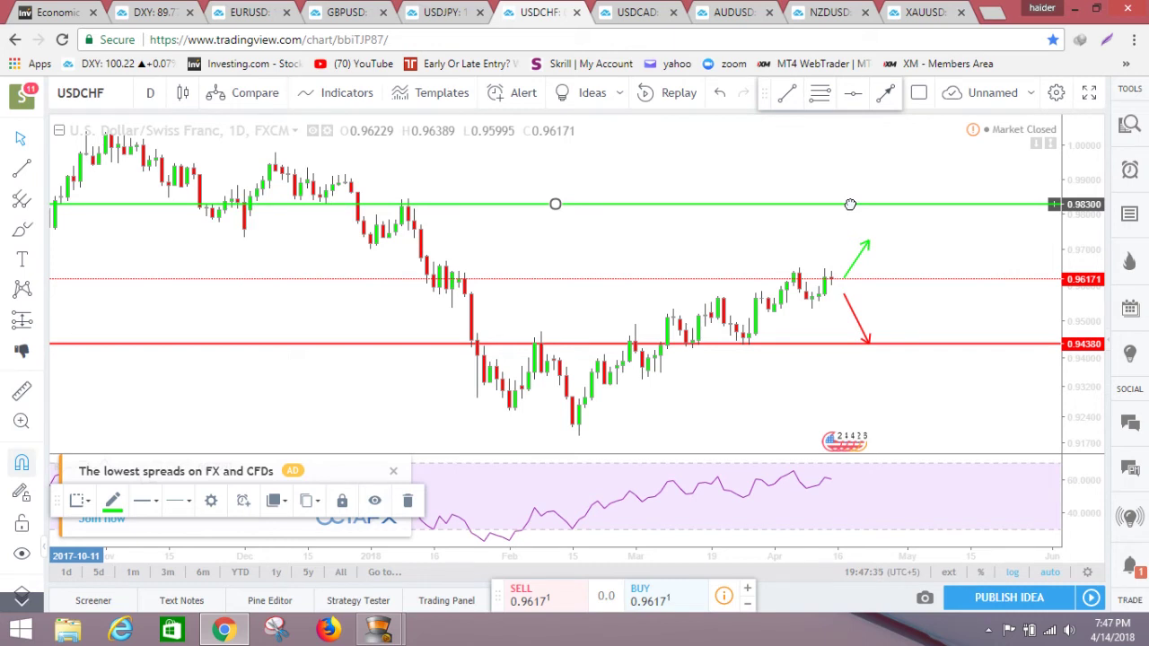
drag(850, 204, 849, 239)
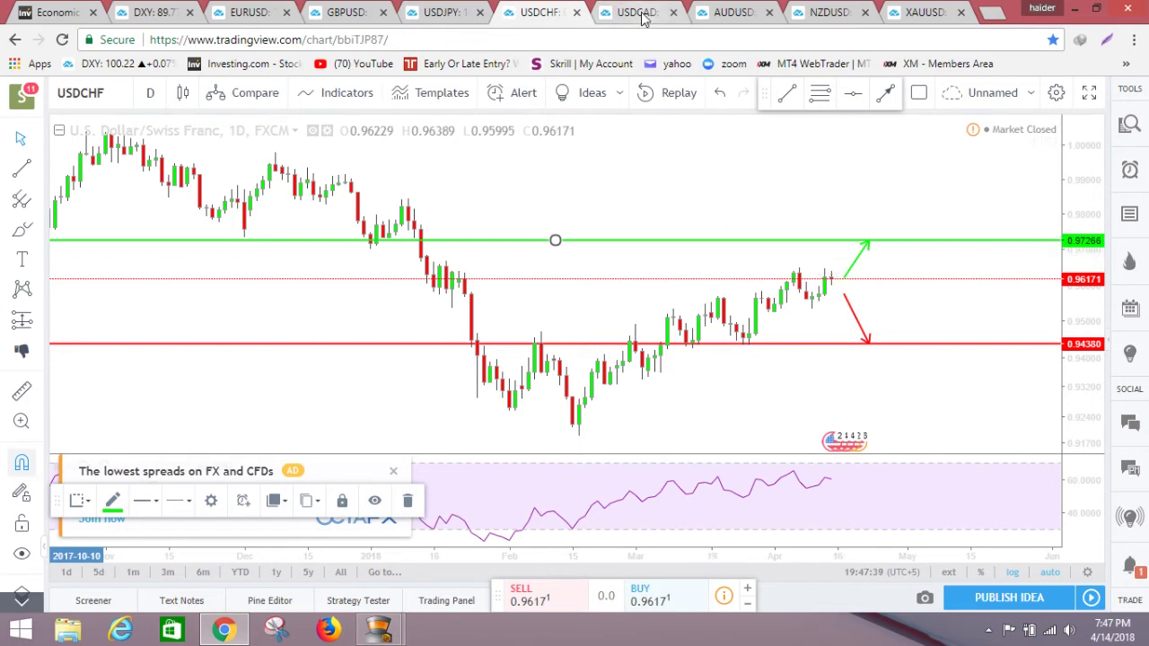
Examine the USDCAD daily chart with its upper and lower target levels over a wider date range
click(639, 13)
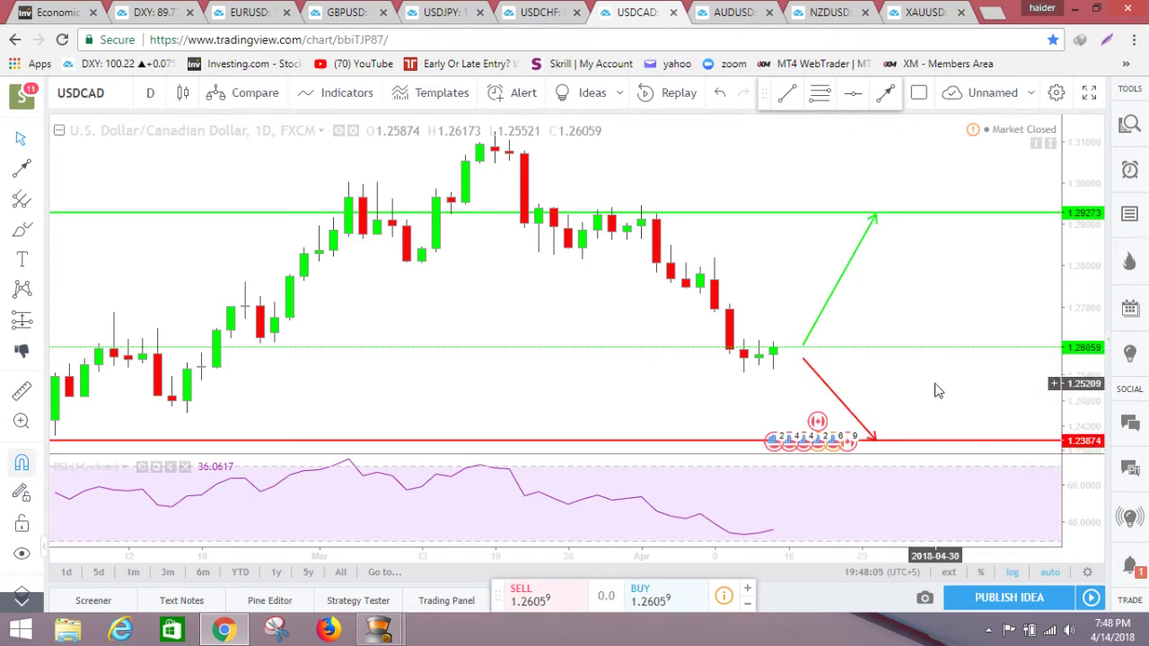
scroll(936, 391, down, 2)
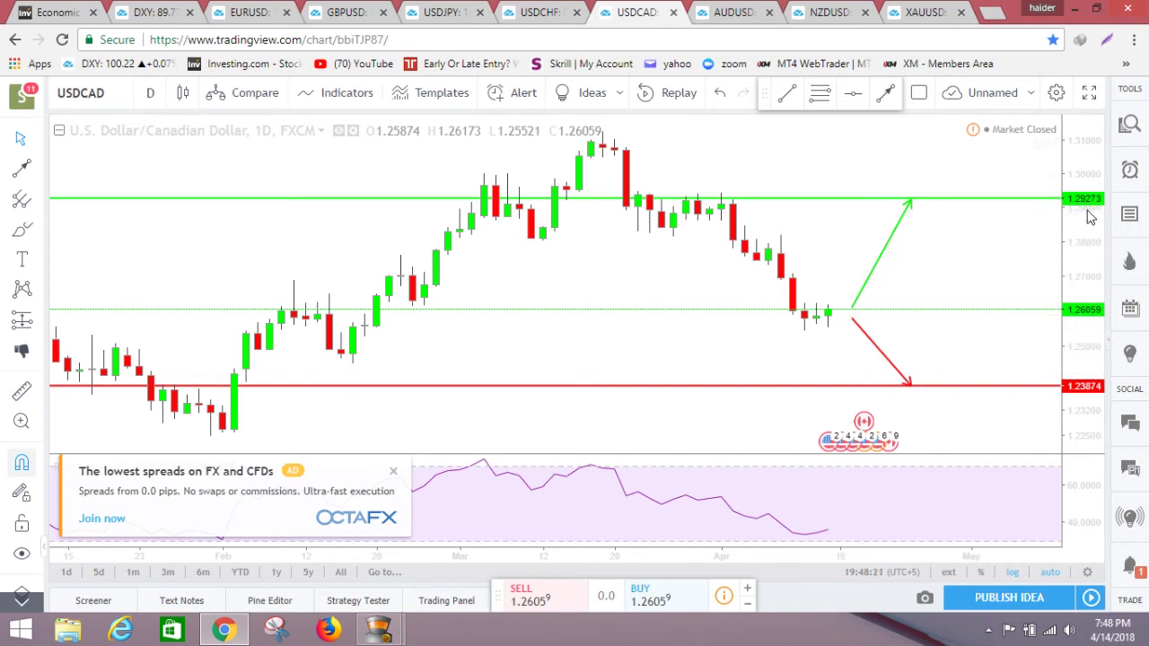
Review the AUDUSD daily chart and switch it to the 4-hour timeframe
click(741, 11)
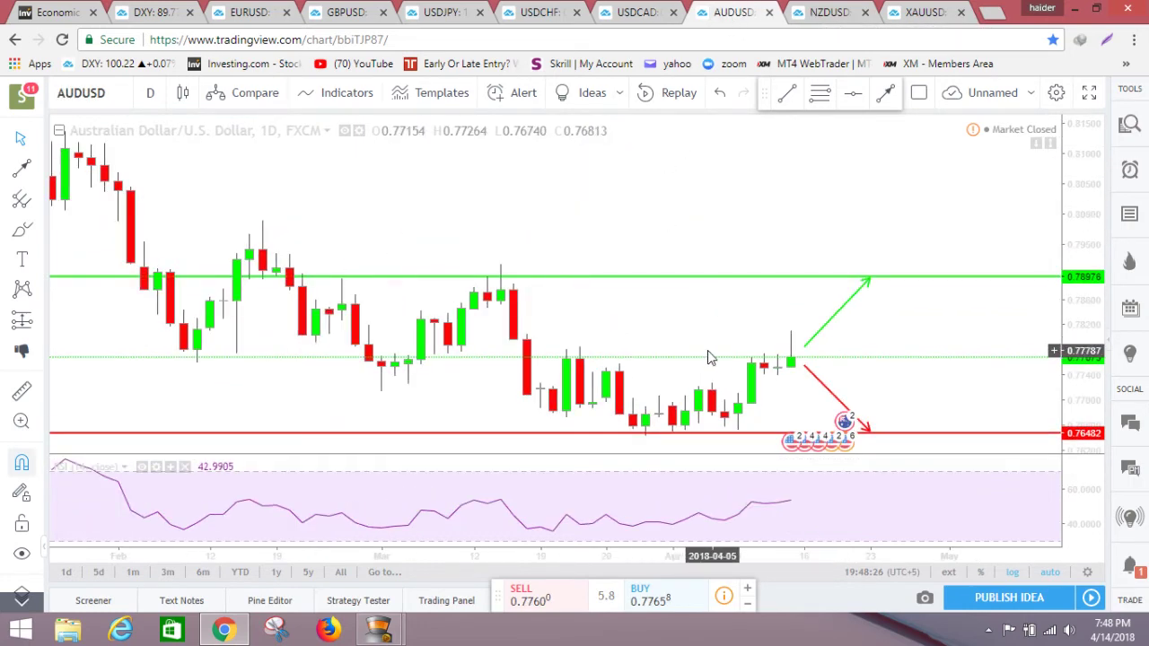
scroll(709, 357, up, 1)
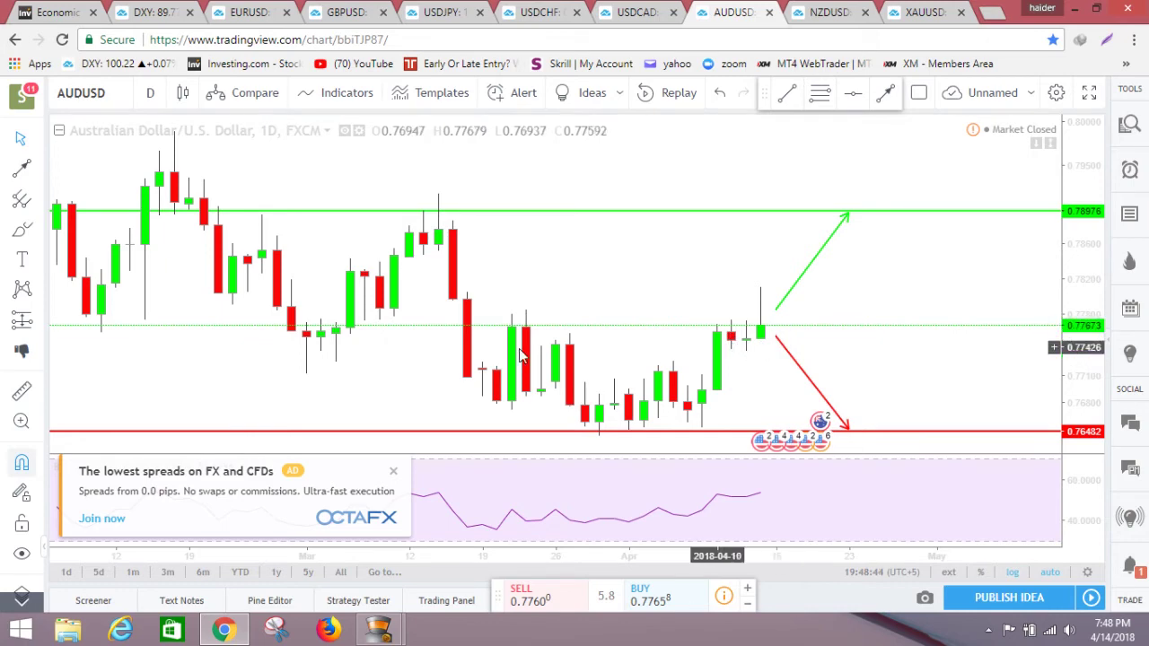
click(150, 92)
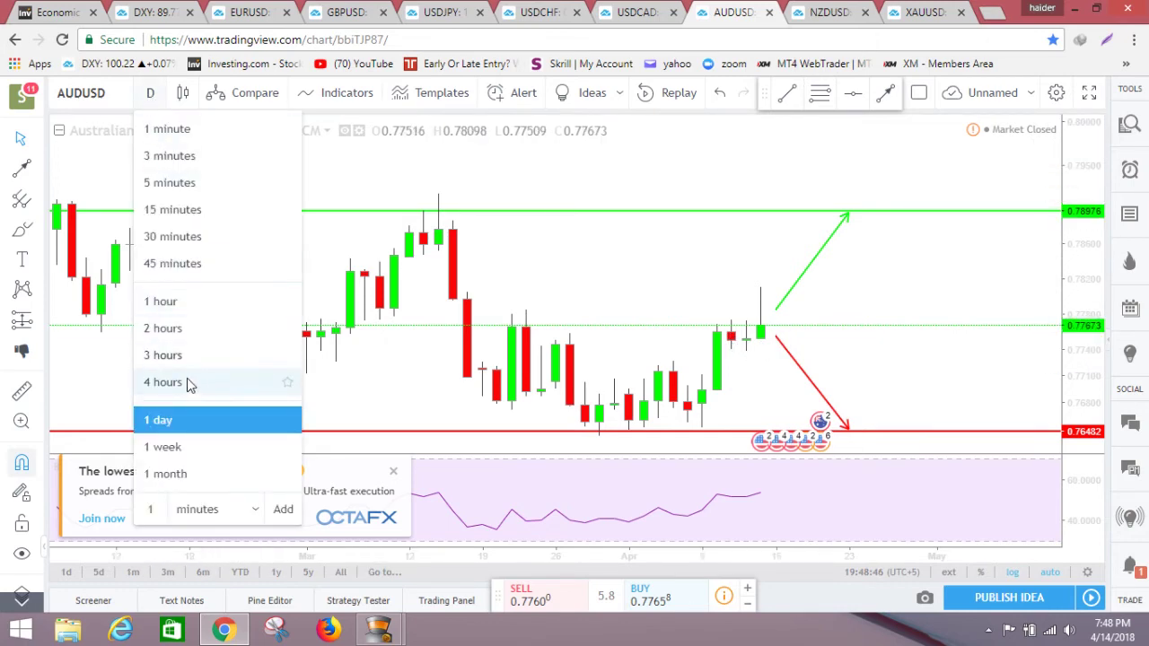
click(187, 381)
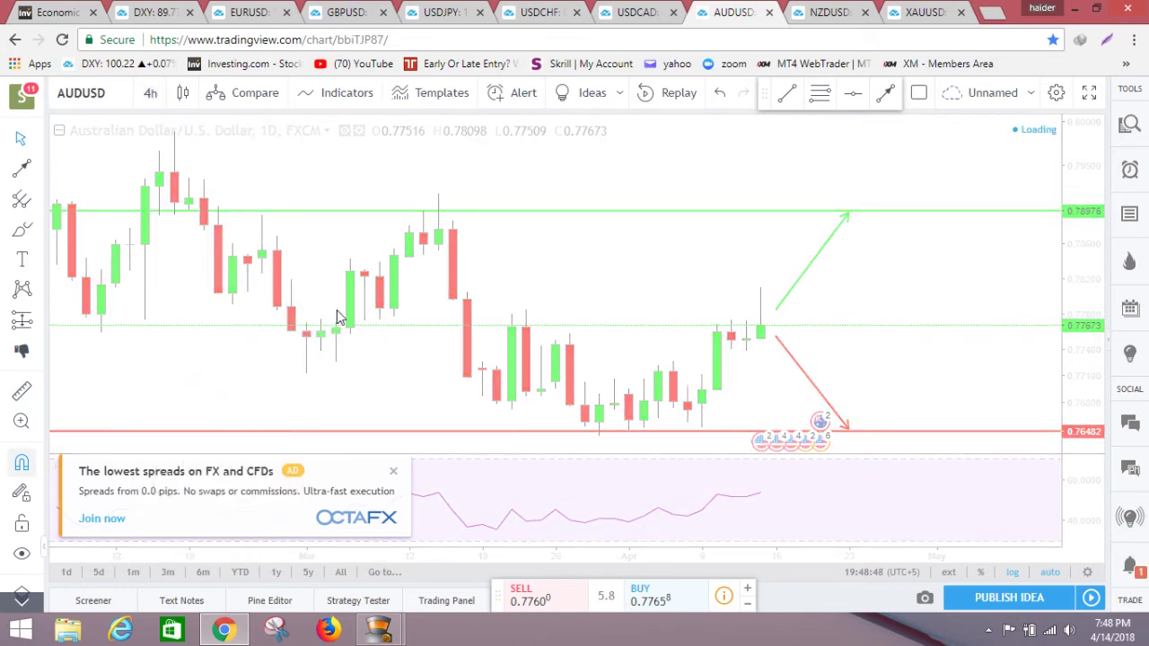